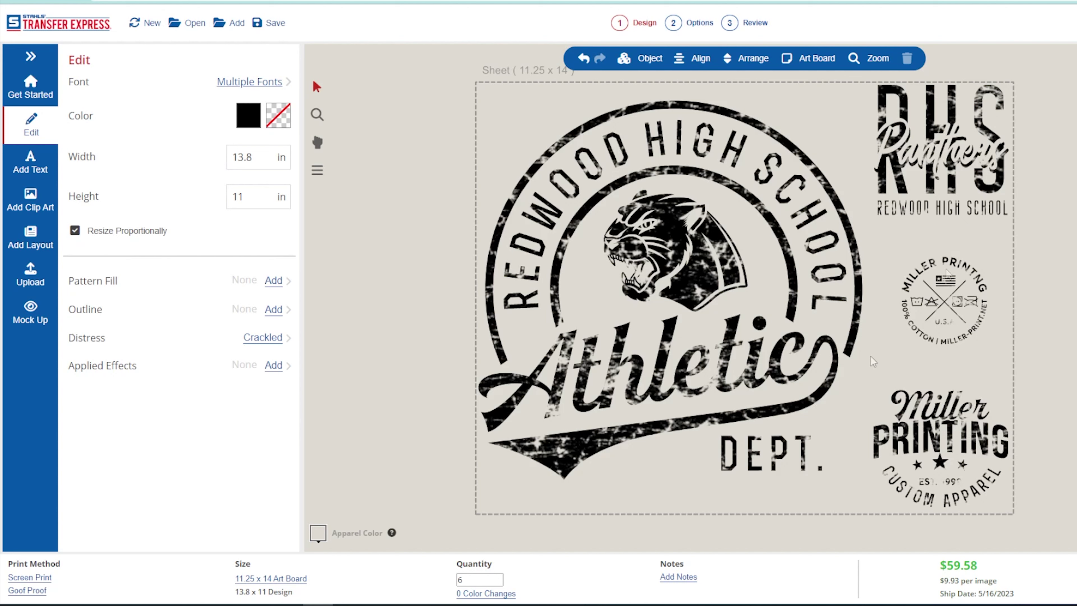
- Clear the Miller Printing Custom Apparel logo's distress, then reapply Crackled to it alone
click(937, 462)
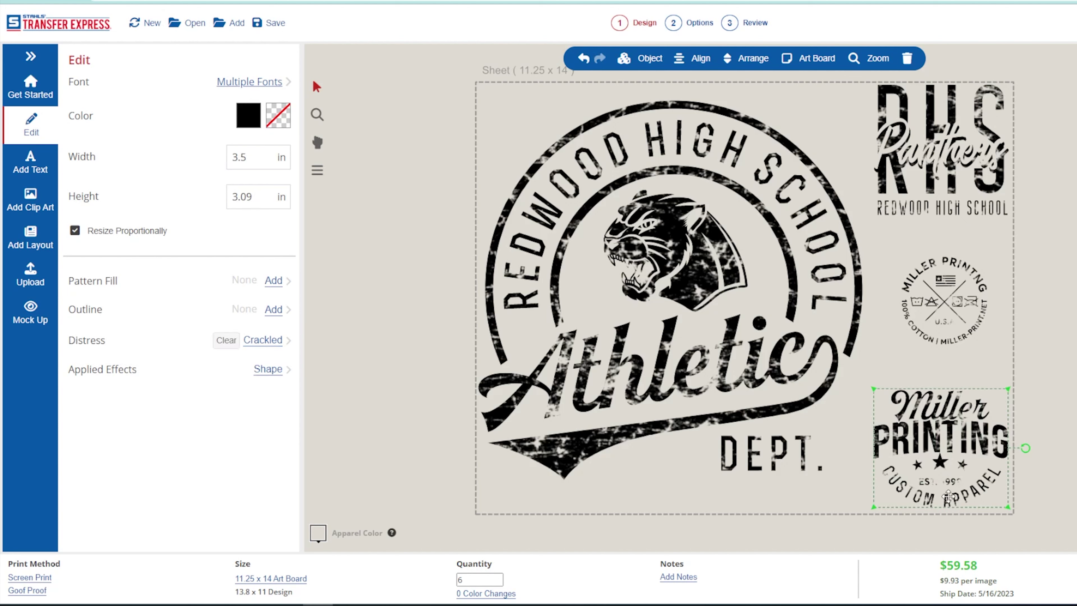
click(222, 345)
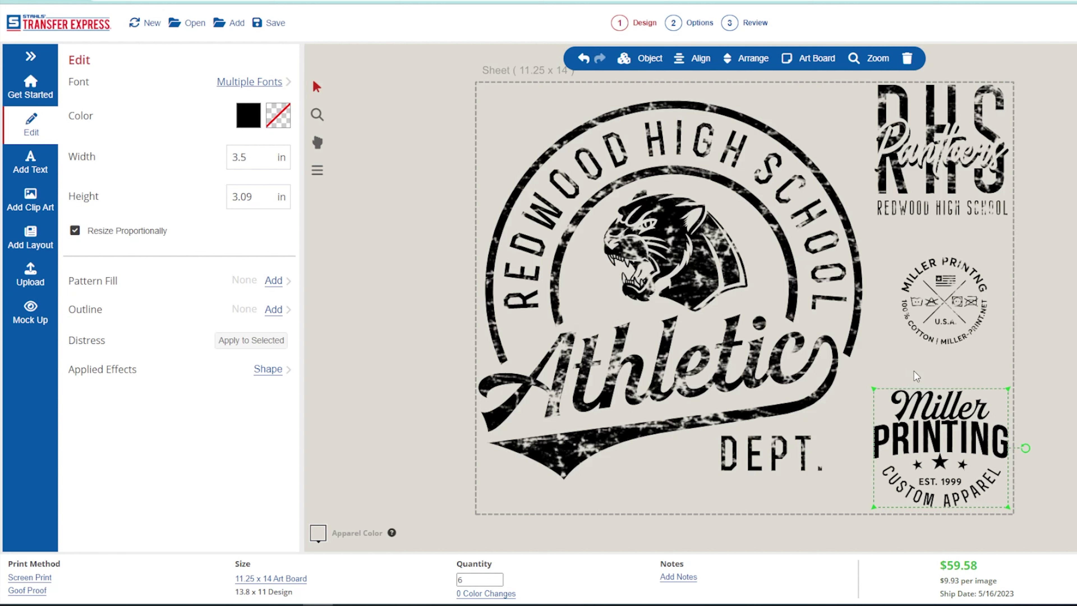
click(232, 347)
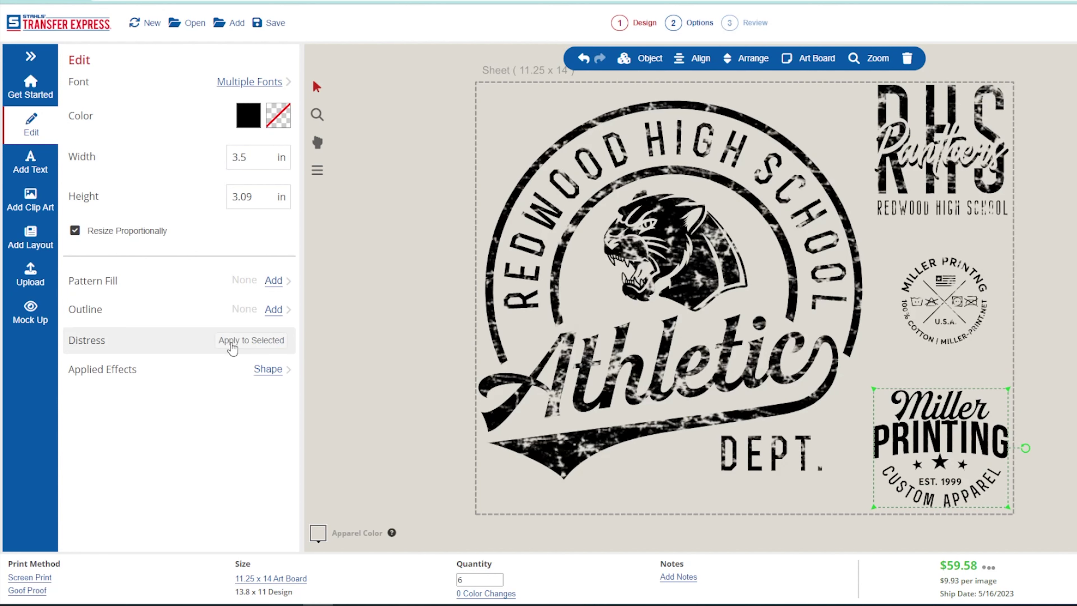
click(263, 347)
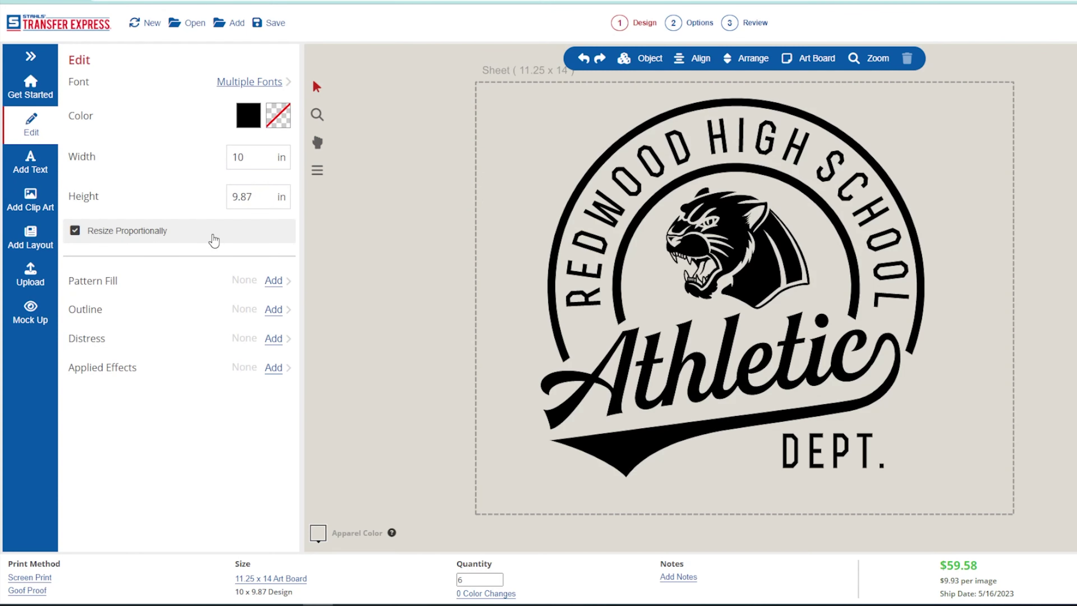
- Open the Add Clip Art library from the left sidebar
click(42, 198)
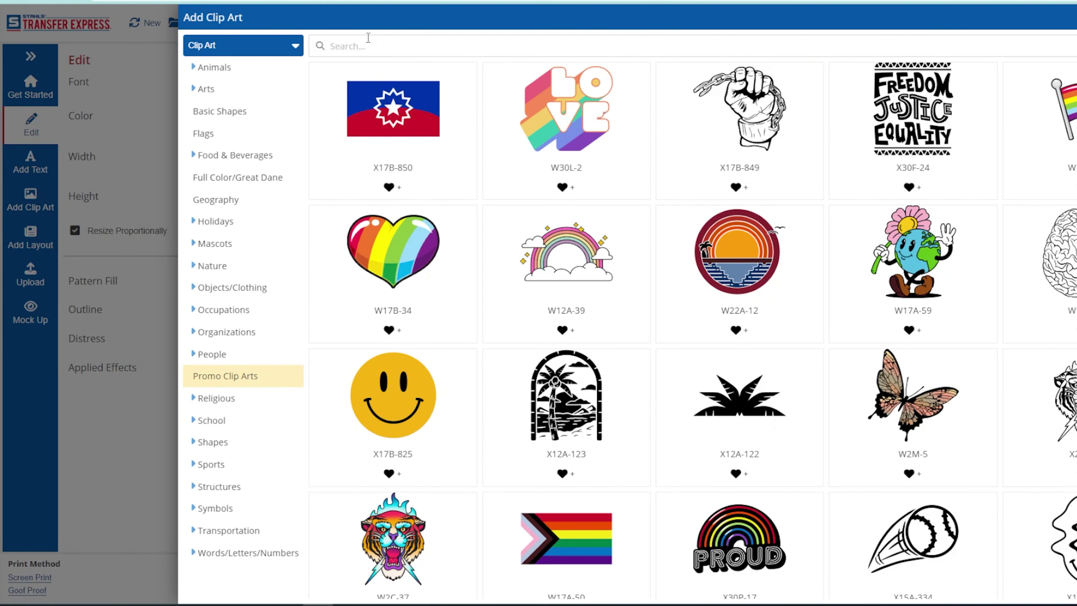
- Search clip art for 'dis' and drop a texture strip on the logo, colored No Ink
click(368, 39)
text(distress)
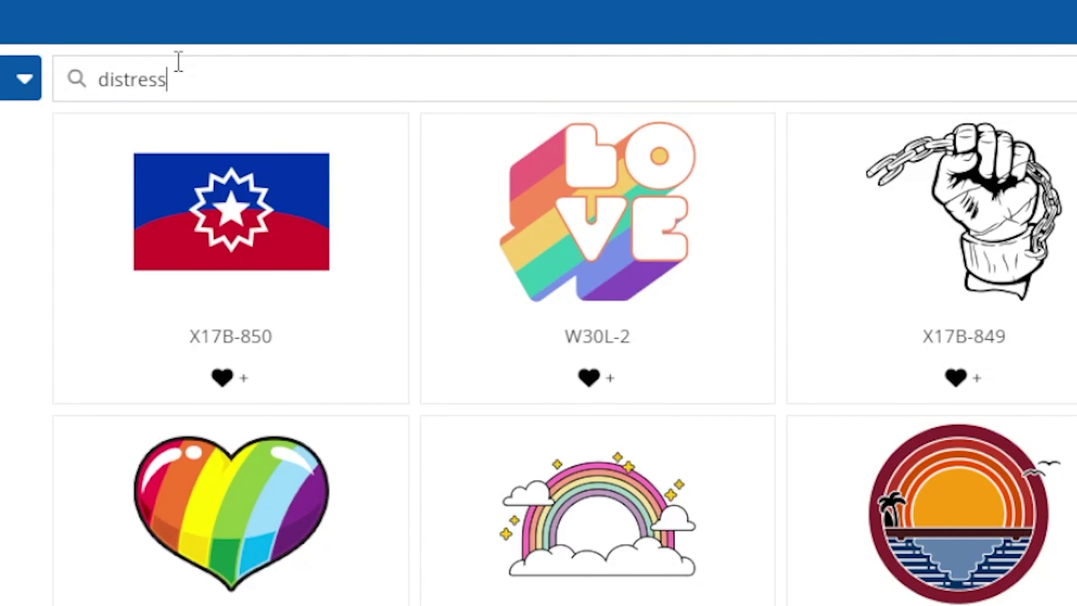
key(Return)
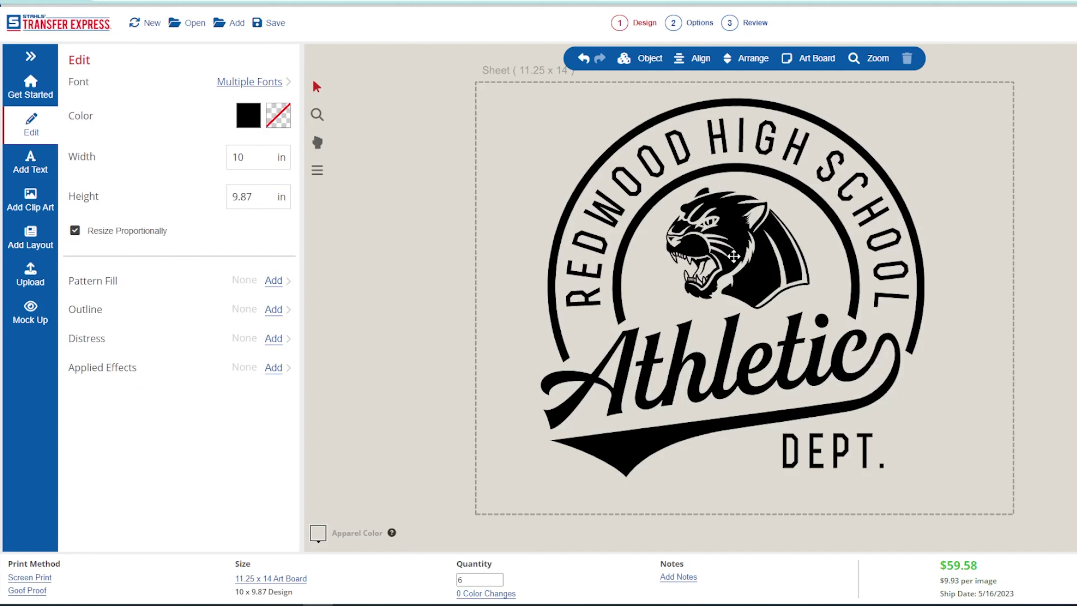
drag(747, 297, 618, 290)
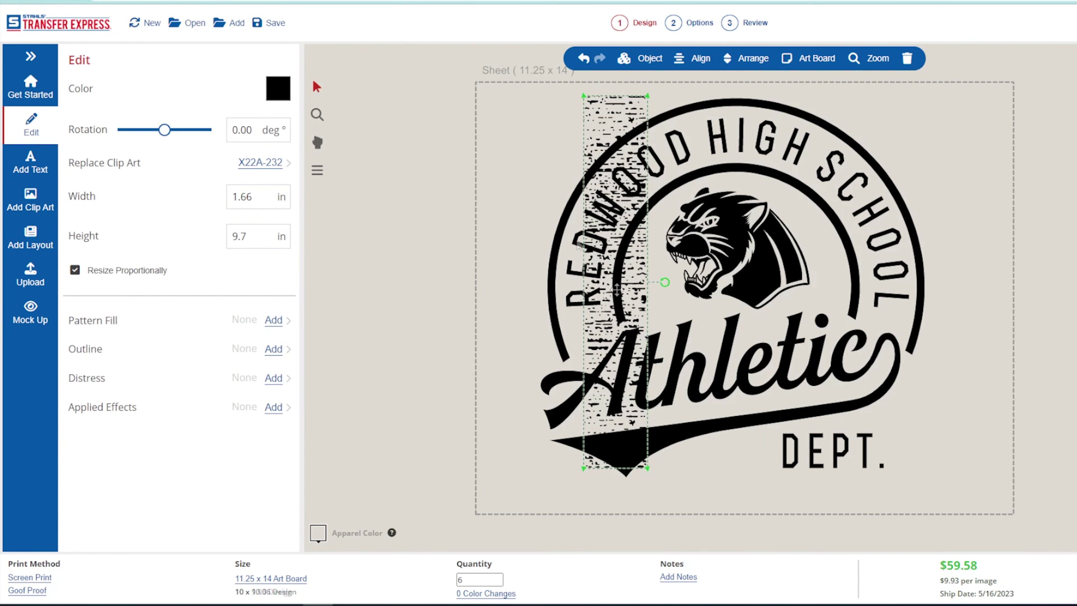
click(251, 88)
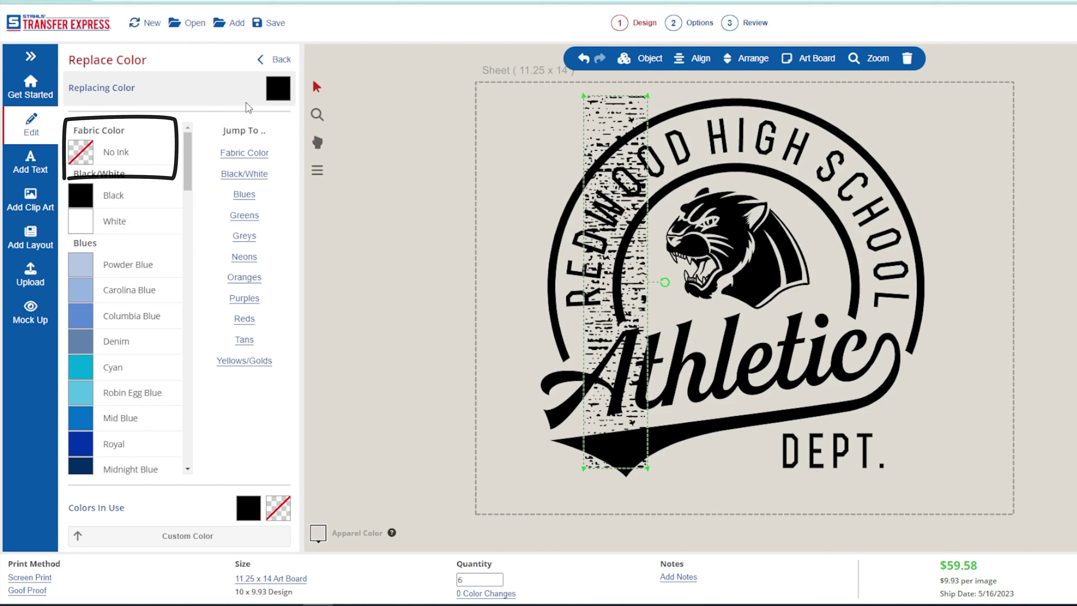
click(107, 154)
- Move and rotate the No Ink strip diagonally across Athletic and HIGH SCHOOL
drag(604, 316, 615, 331)
mouse_move(678, 298)
mouse_down()
mouse_move(671, 322)
mouse_move(679, 310)
mouse_up()
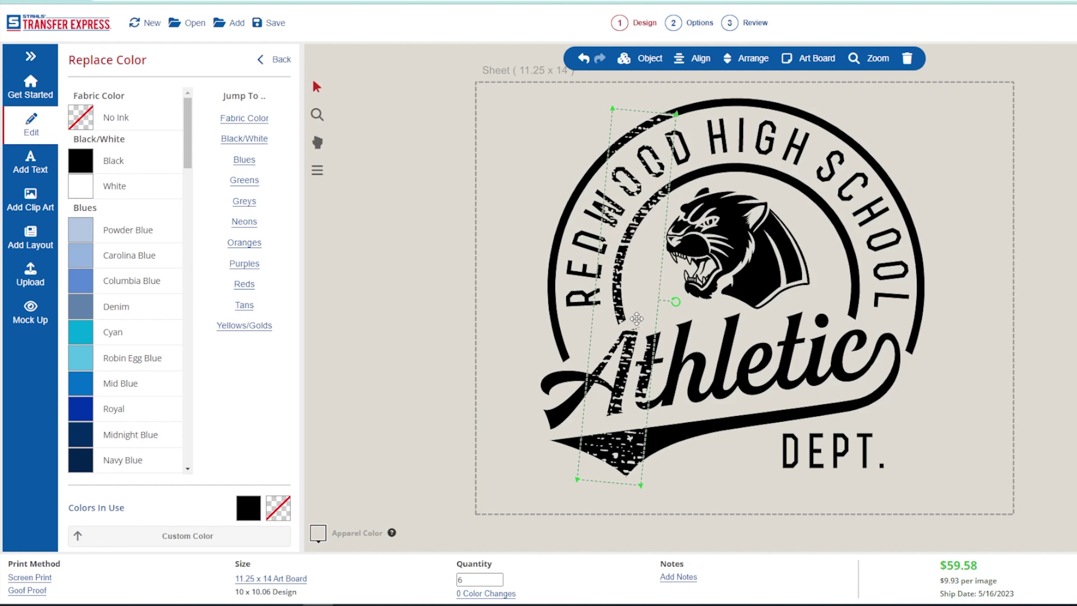
drag(637, 319, 942, 356)
drag(942, 291, 847, 328)
drag(914, 335, 905, 241)
click(992, 201)
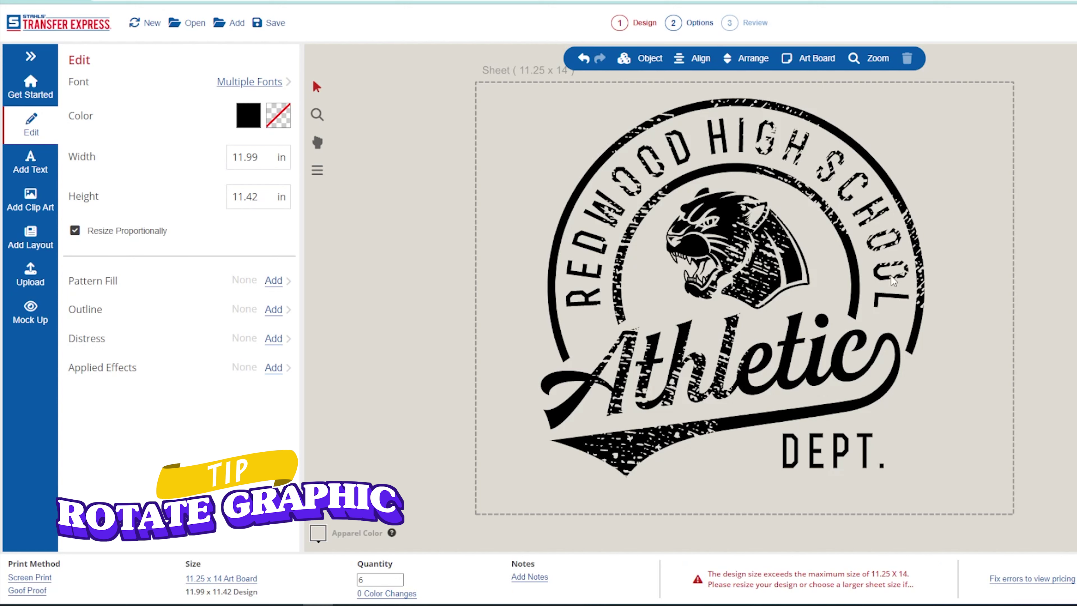
click(914, 247)
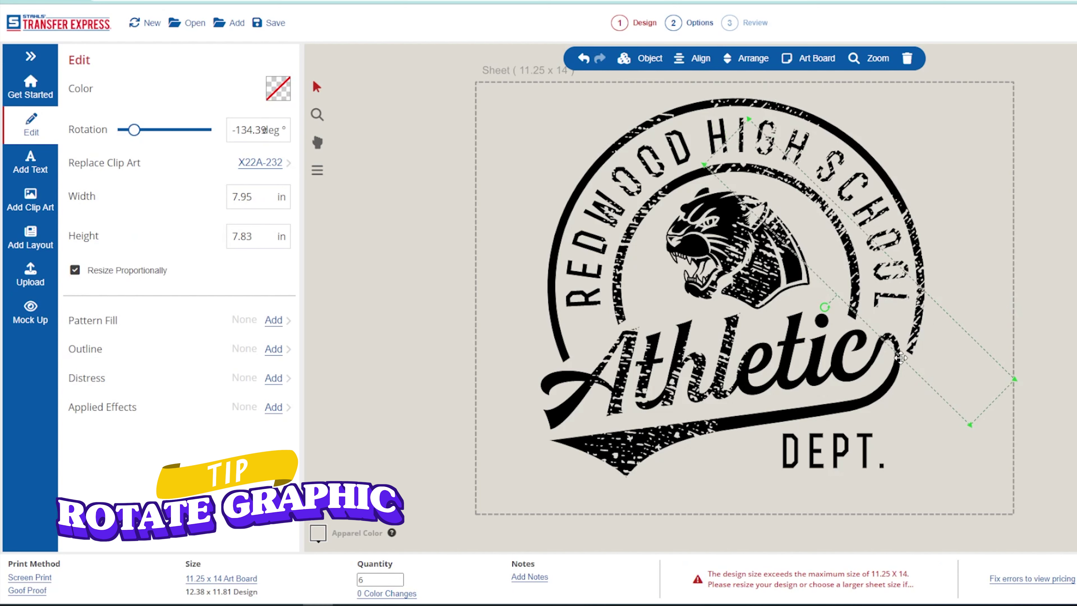
drag(901, 357, 850, 412)
drag(777, 376, 857, 398)
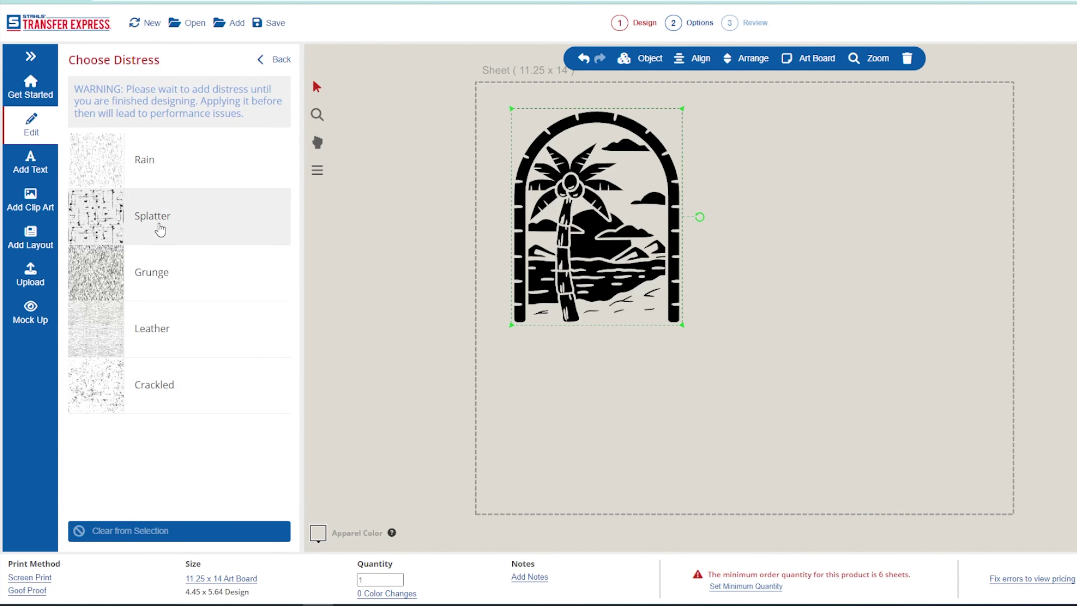
- Give the palm-tree arch Splatter distress and add the X12A-122 palm silhouette
click(160, 228)
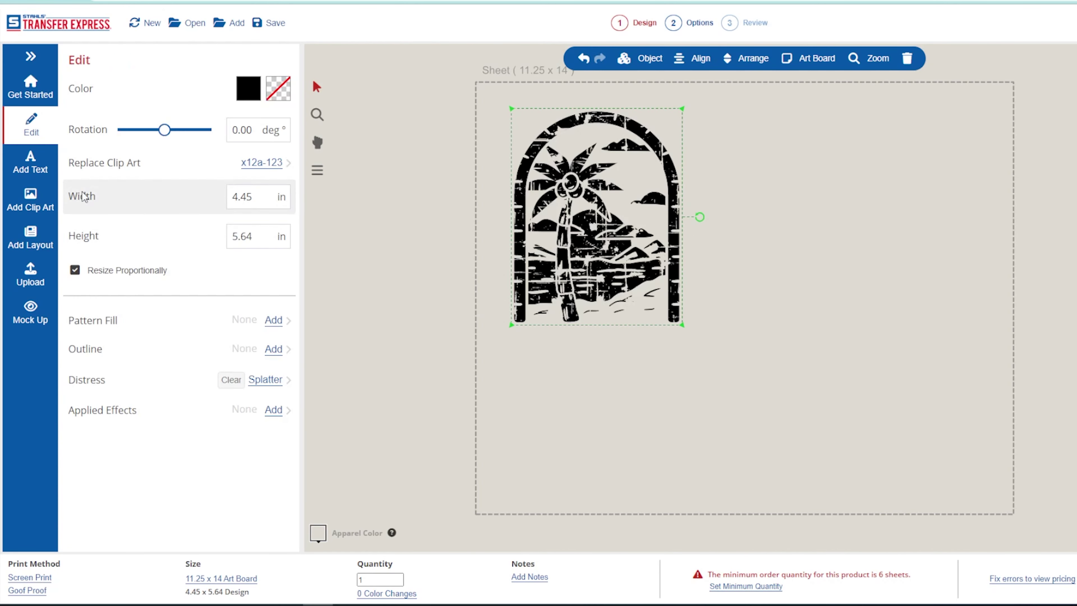
click(41, 206)
click(739, 395)
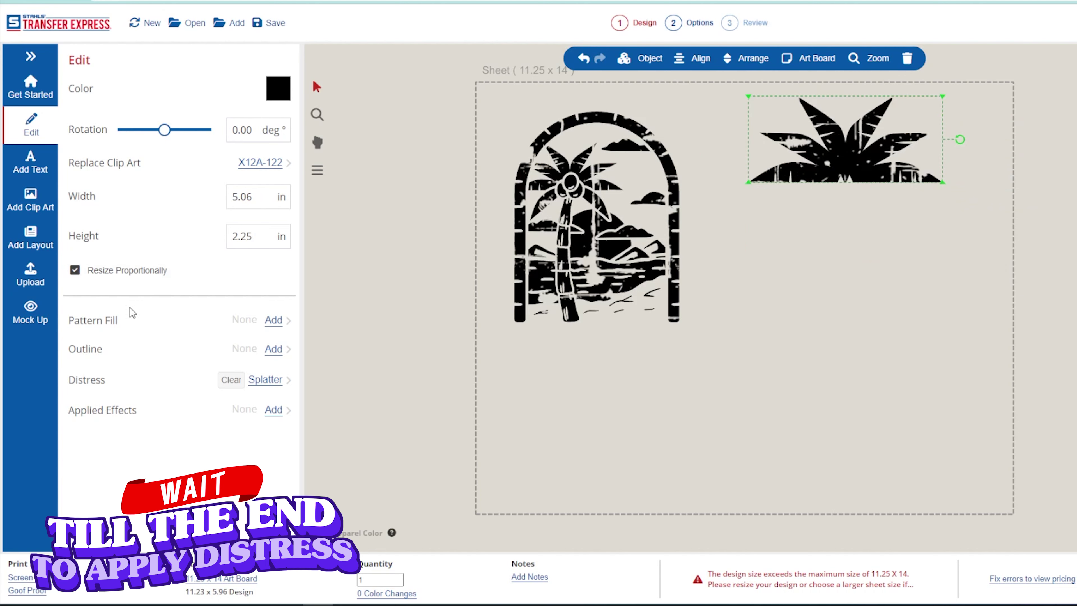
- Add the X30A-21 AF clip art and shrink it beside the arch
click(29, 204)
scroll(580, 418, down, 5)
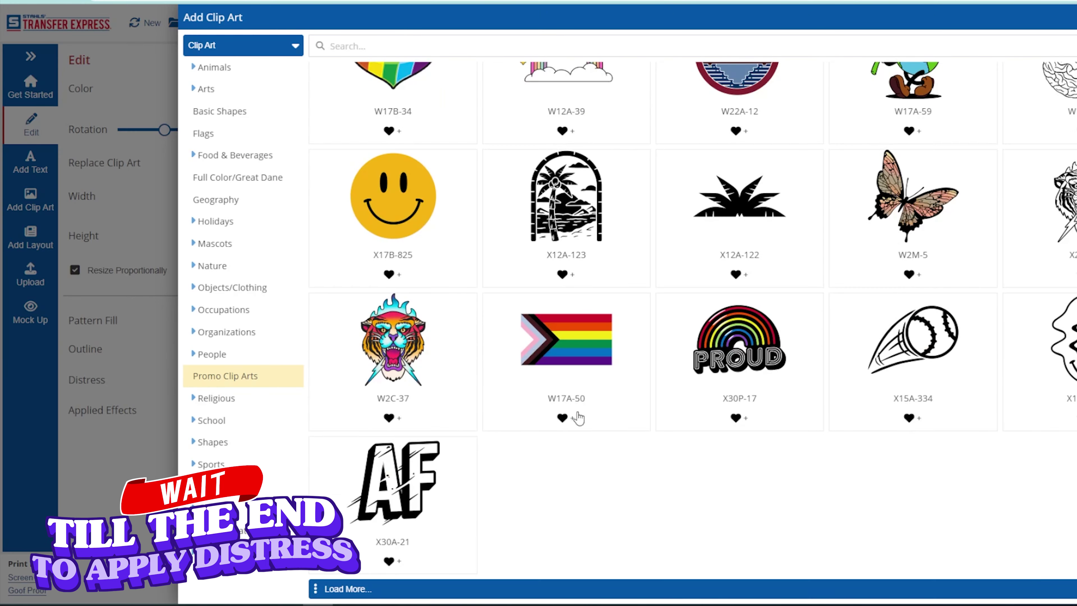
click(421, 494)
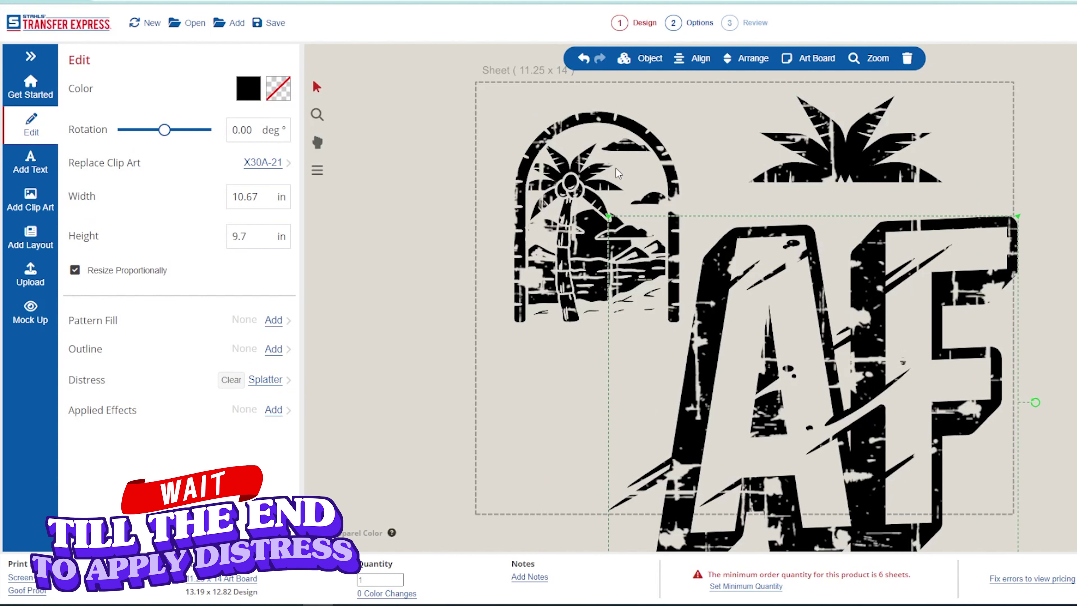
drag(609, 216, 819, 369)
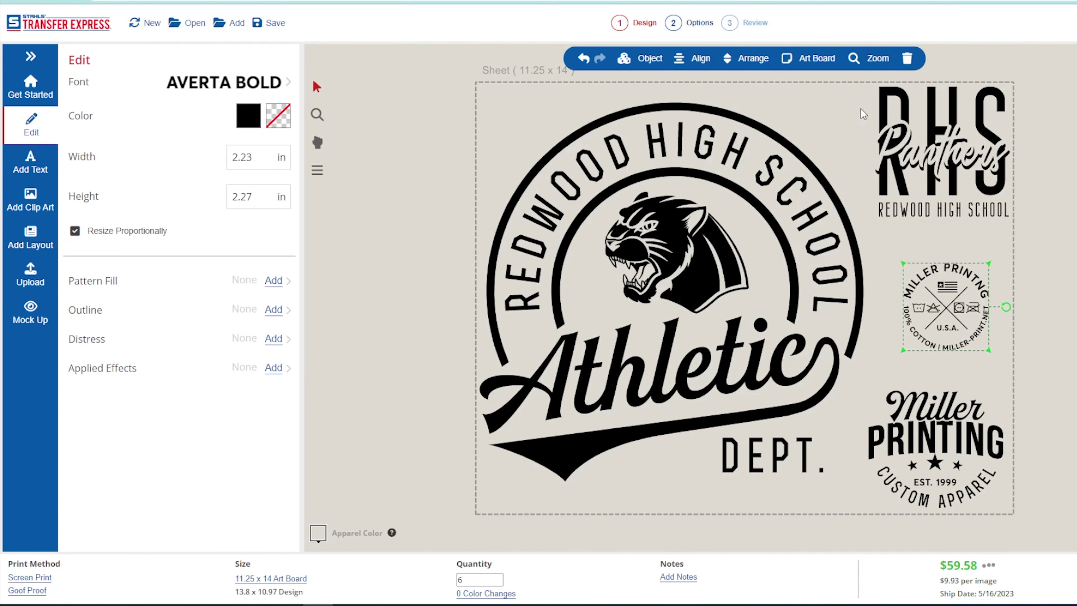
- Deselect all logos and apply Leather distress to the whole design
click(987, 179)
click(1052, 222)
click(273, 338)
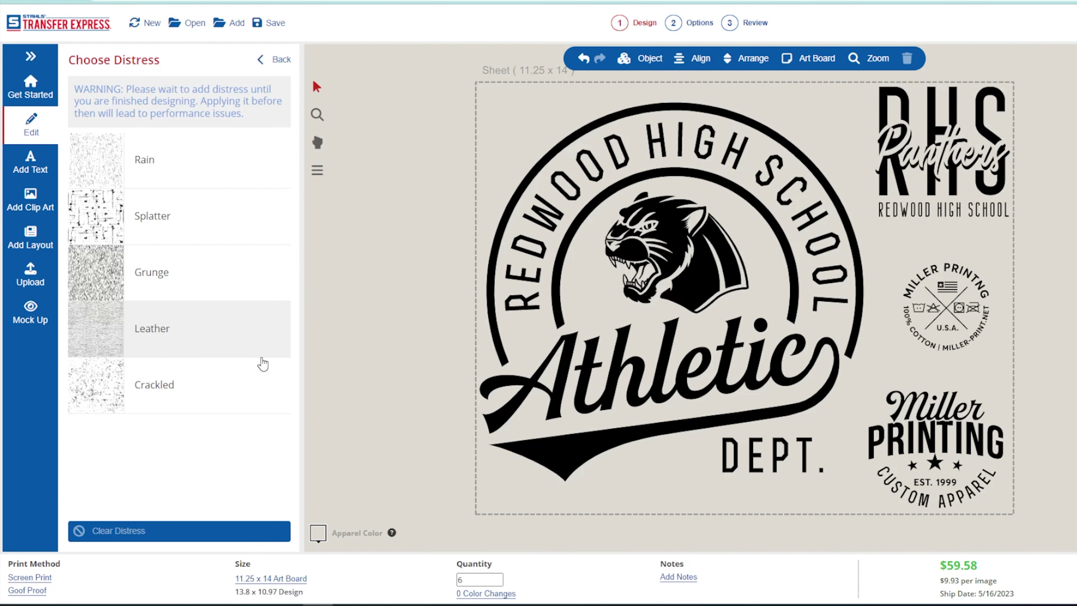
click(176, 320)
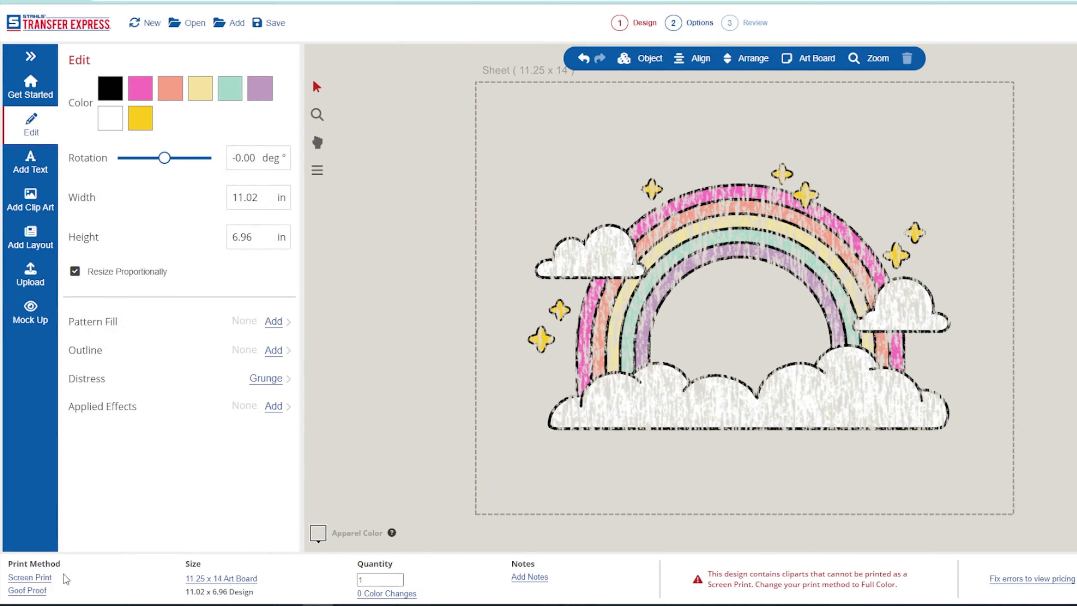
- Set the rainbow design's print method to Full Color with product type UltraColor MAX
click(42, 578)
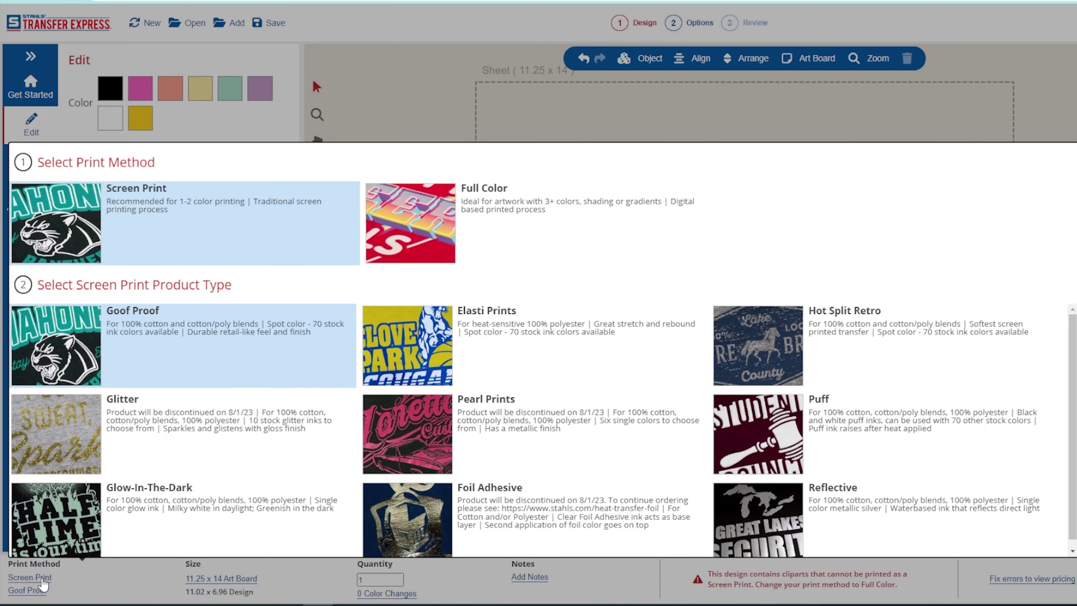
click(401, 221)
click(259, 342)
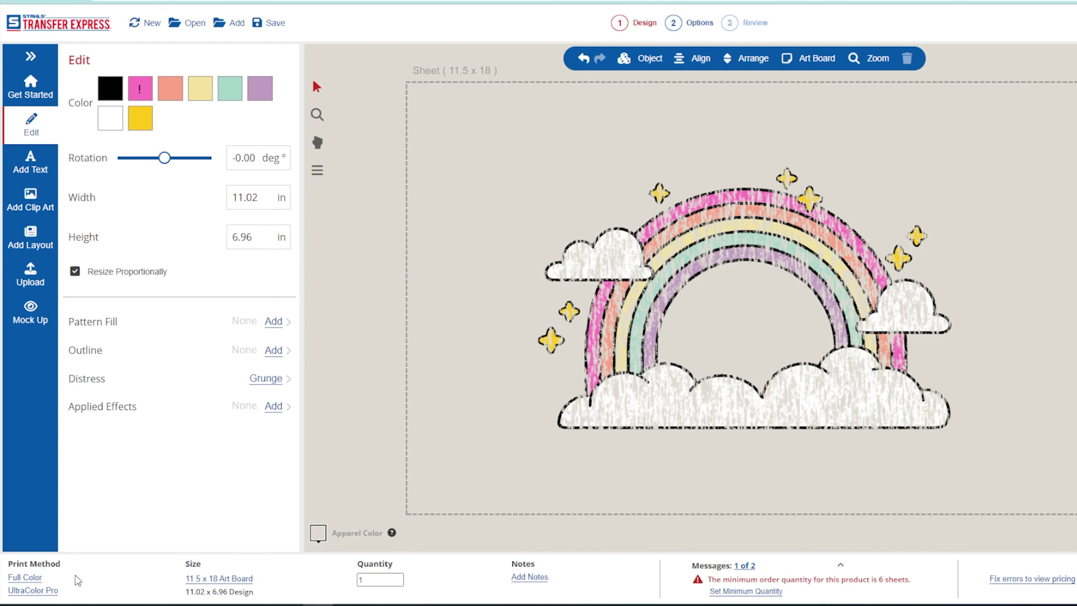
click(59, 581)
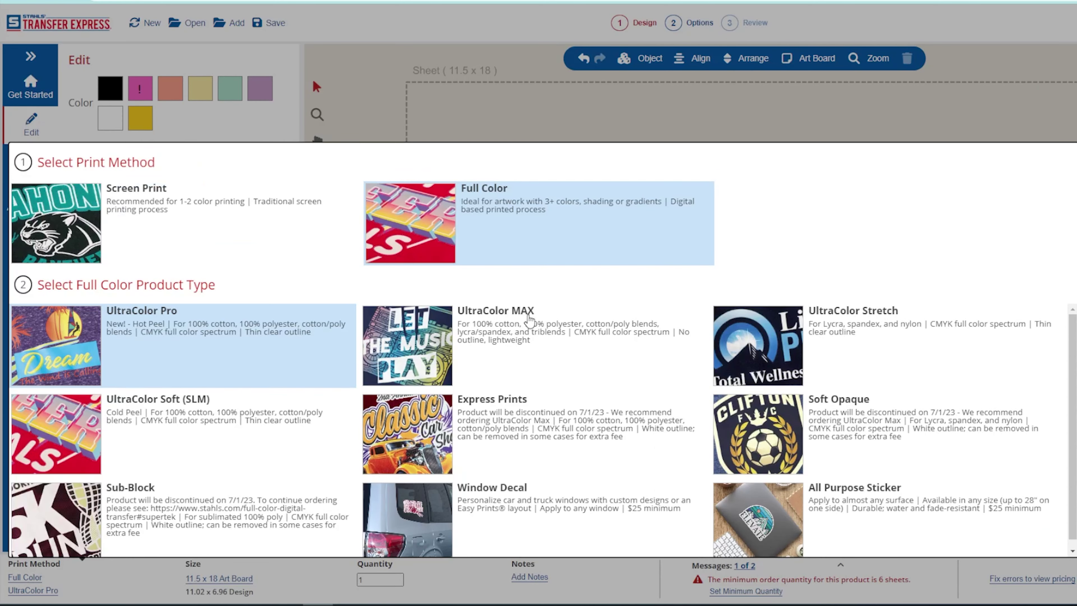
click(530, 329)
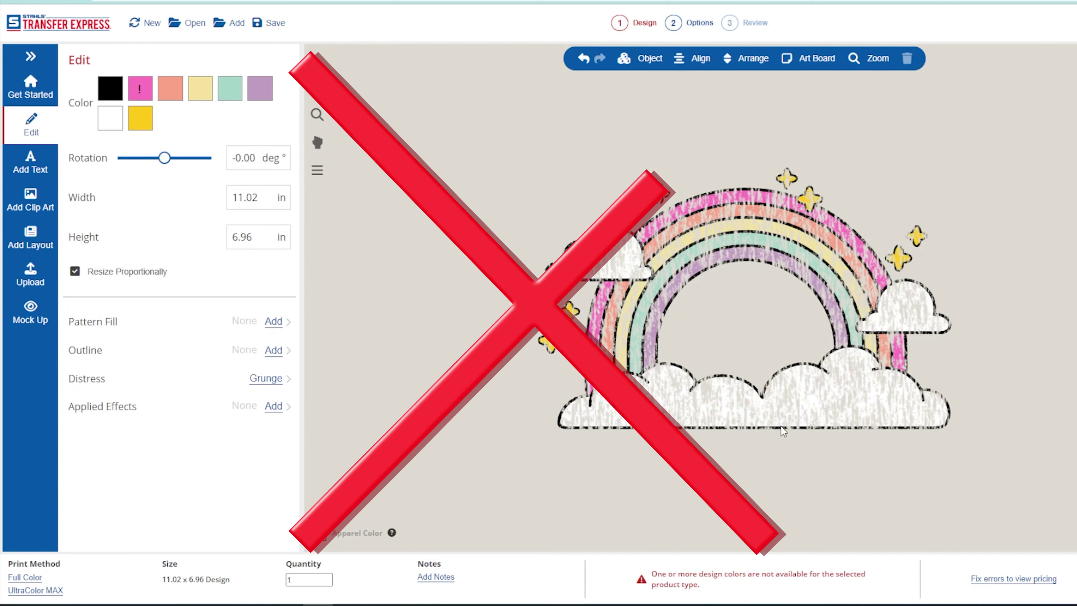
click(766, 412)
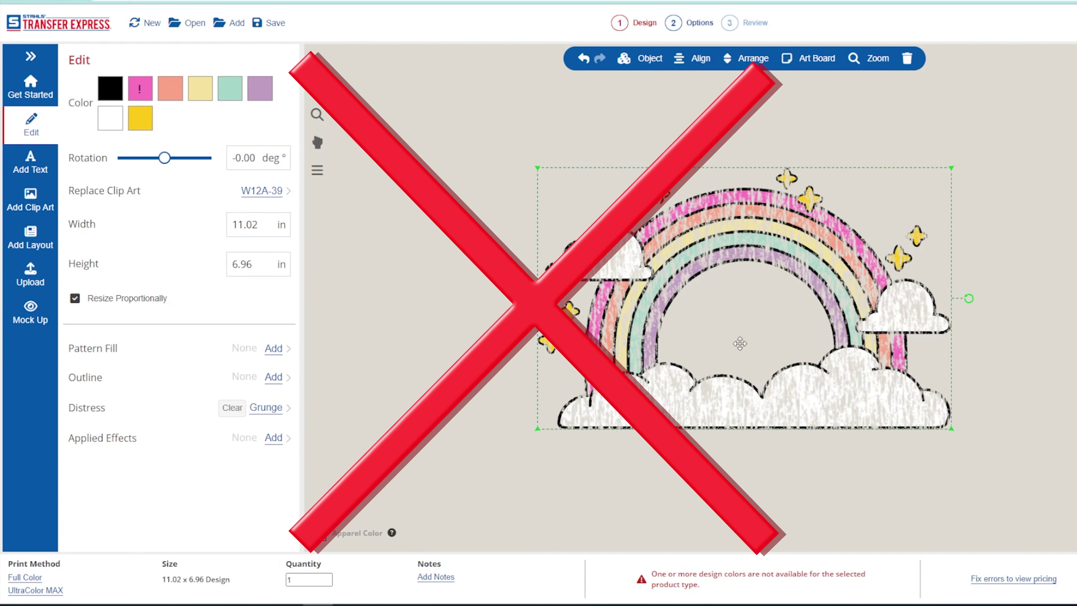